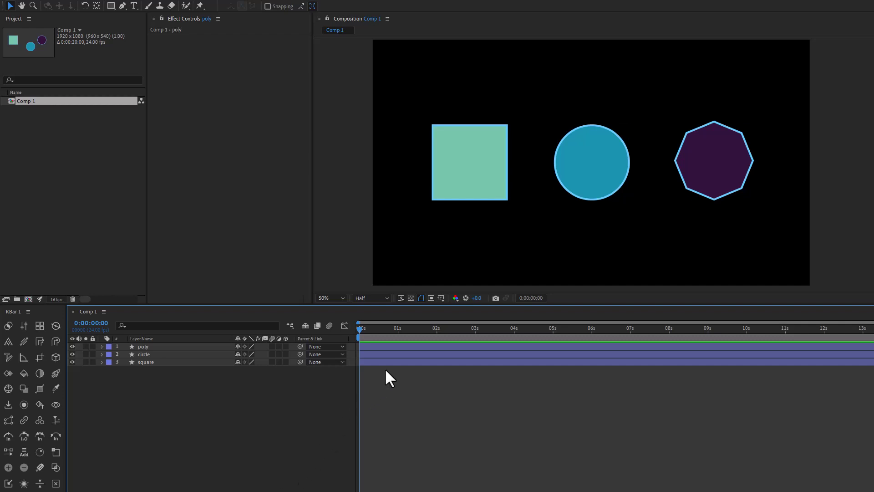
# Create a new comp-size solid and set its colour to olive 595F36
pyautogui.hotkey('ctrl', 'y')
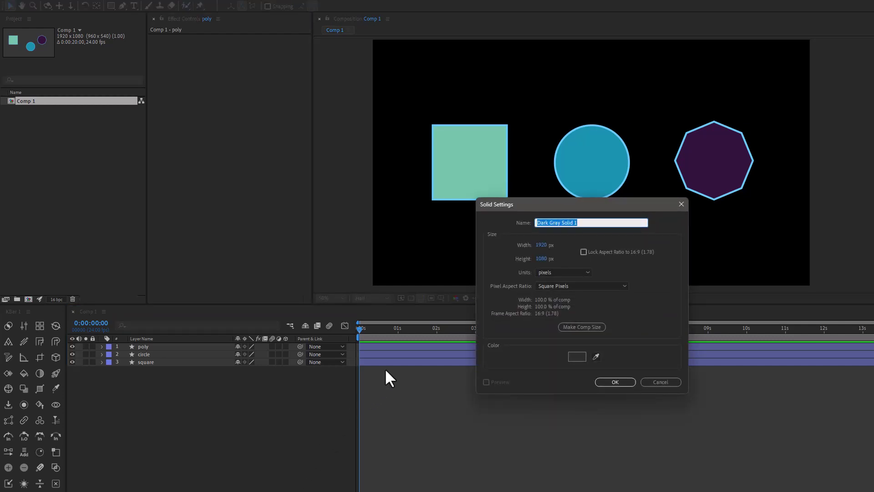
pyautogui.moveTo(583, 207); pyautogui.dragTo(432, 162)
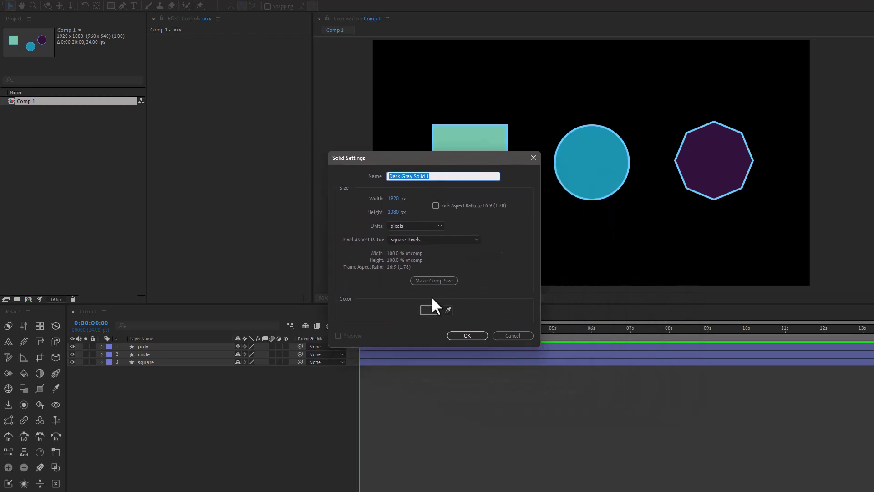
pyautogui.click(429, 310)
pyautogui.moveTo(425, 411); pyautogui.dragTo(432, 410)
pyautogui.click(509, 431)
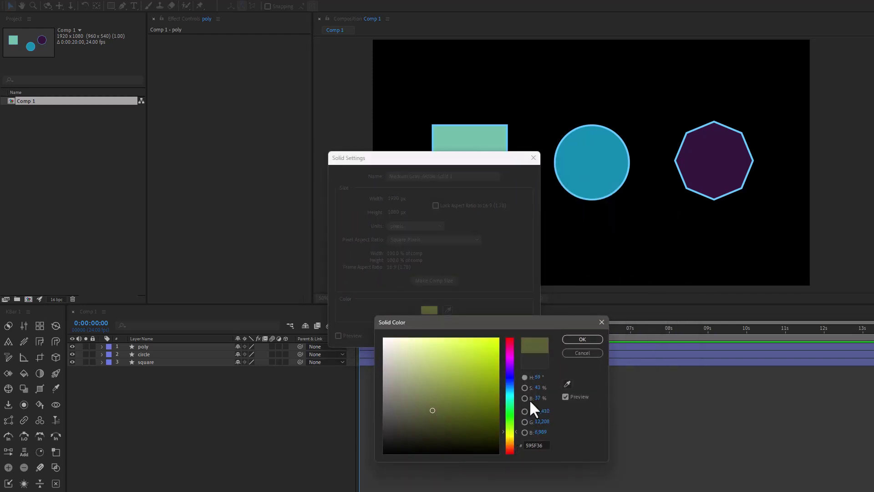
pyautogui.click(578, 338)
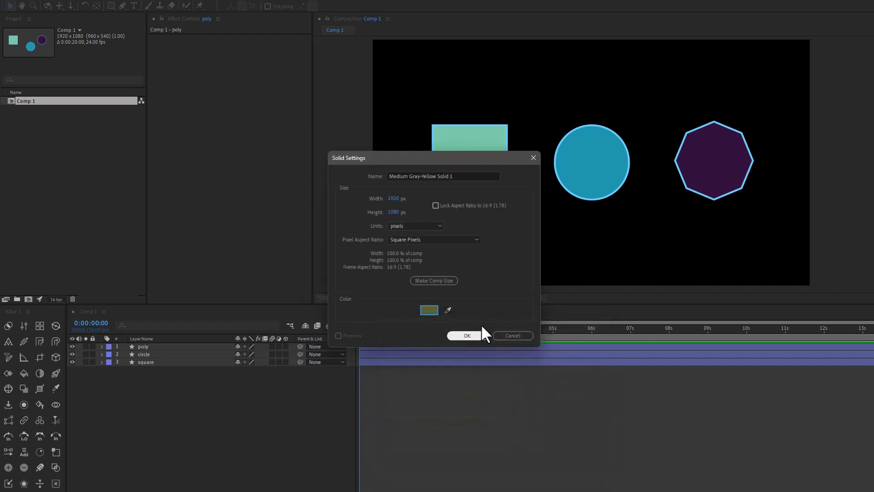
# Name the solid BG and place its layer beneath the poly, circle and square layers
pyautogui.moveTo(462, 175); pyautogui.dragTo(304, 132)
pyautogui.write('B')
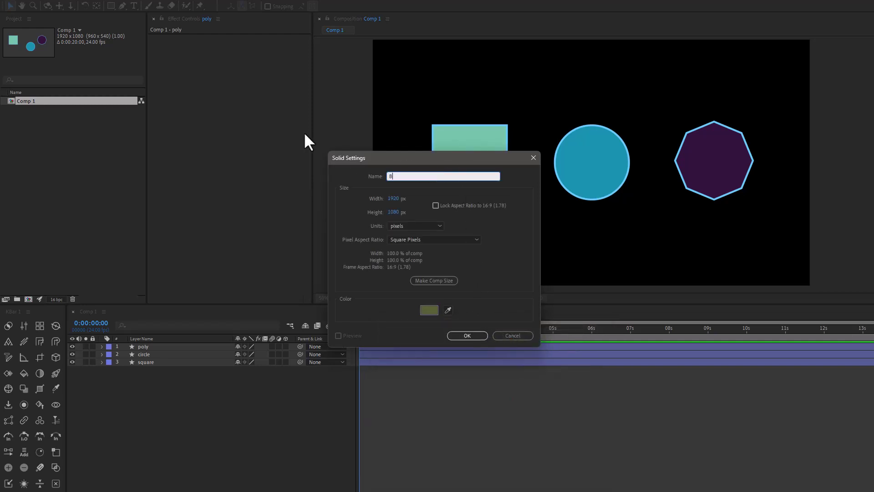
pyautogui.write('G')
pyautogui.press('Return')
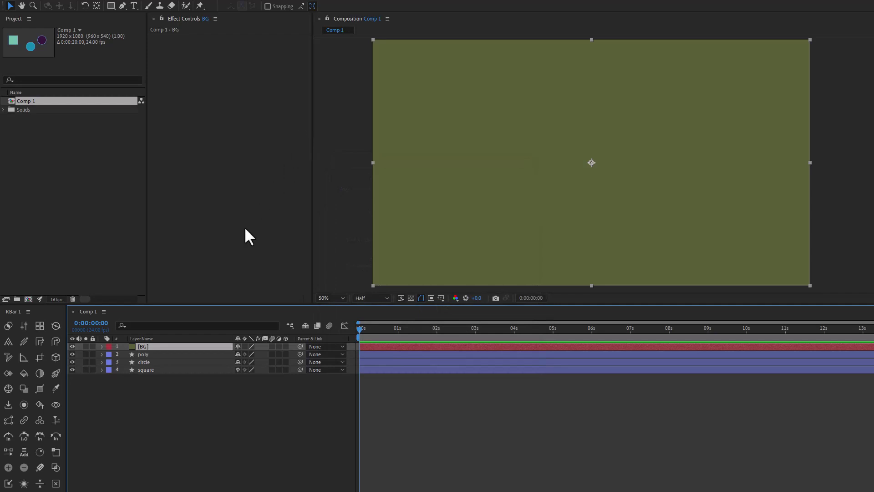
pyautogui.moveTo(170, 347); pyautogui.dragTo(166, 396)
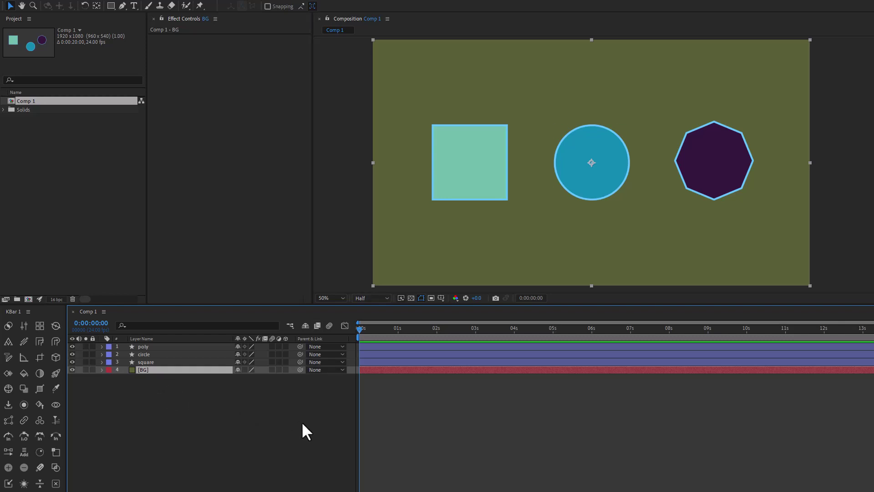
# Change the BG solid's colour to 625C19 in its solid settings
pyautogui.hotkey('ctrl', 'shift', 'y')
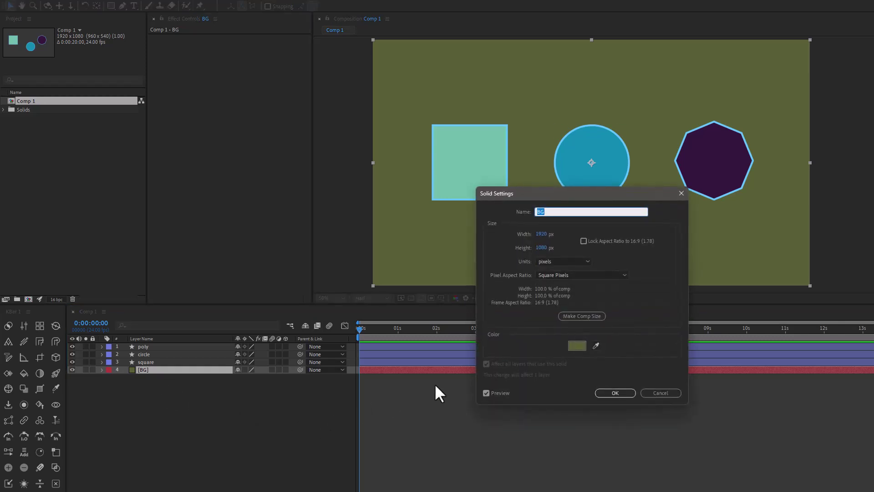
pyautogui.click(577, 346)
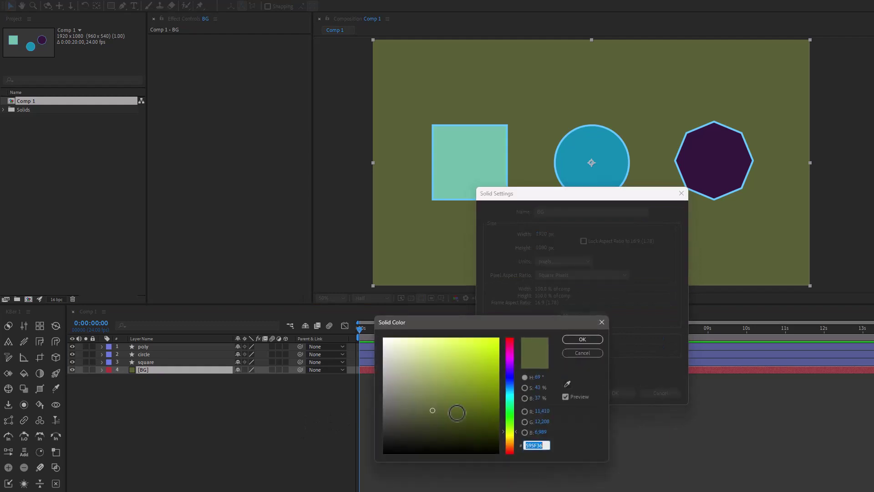
pyautogui.moveTo(456, 412); pyautogui.dragTo(469, 408)
pyautogui.click(510, 435)
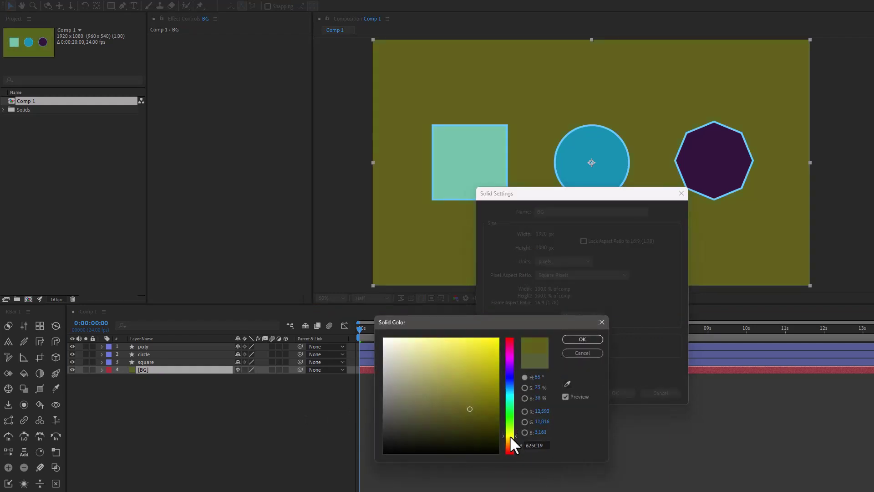
pyautogui.click(579, 339)
pyautogui.click(612, 392)
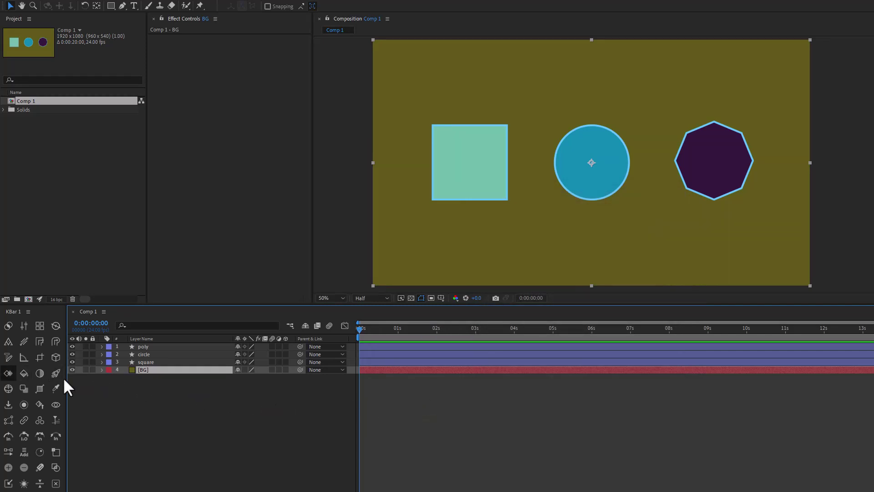
# Apply a Fill effect to the BG layer and set its colour to dark orange
pyautogui.click(22, 373)
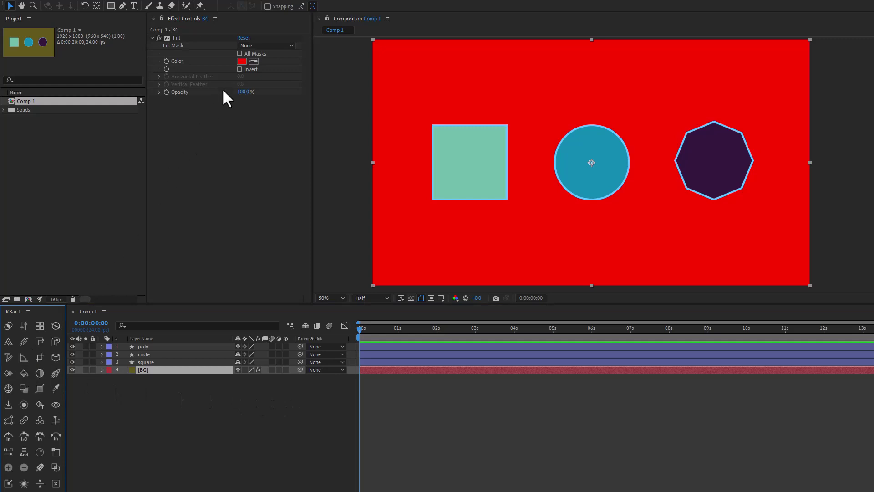
pyautogui.click(241, 61)
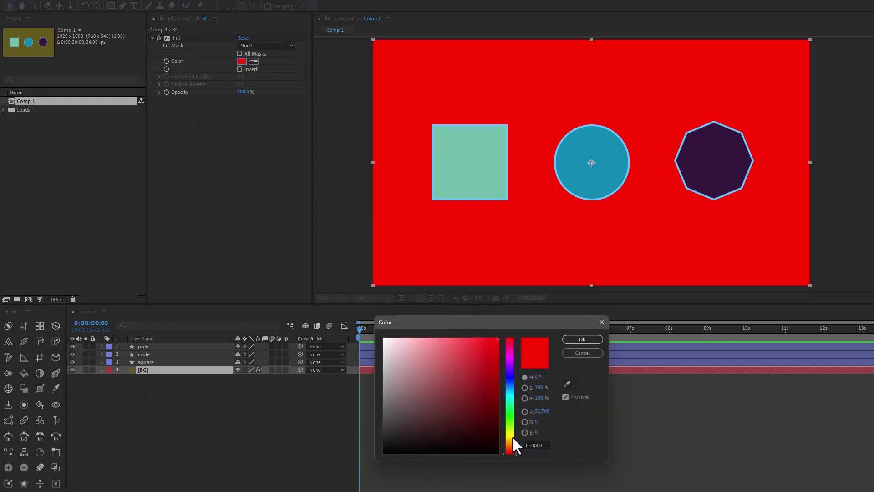
pyautogui.moveTo(512, 436); pyautogui.dragTo(510, 443)
pyautogui.moveTo(487, 359); pyautogui.dragTo(491, 384)
pyautogui.click(579, 339)
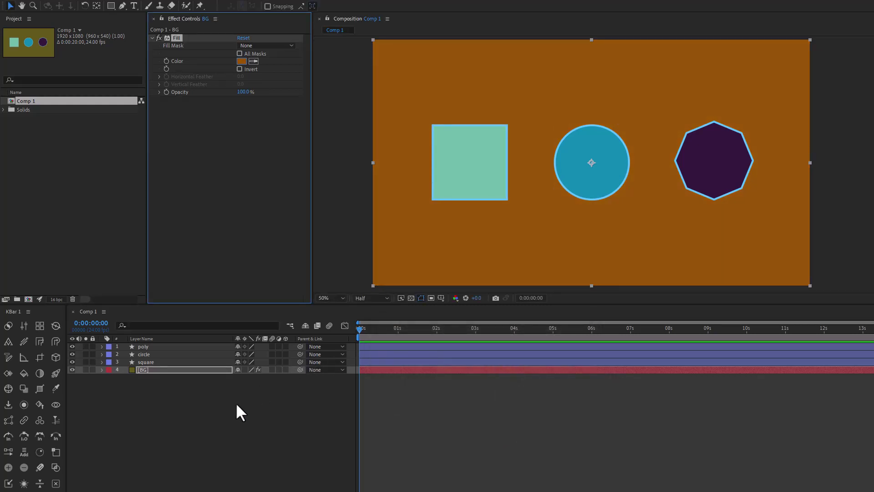
# Review the BG layer's solid settings, and delete the BG layer from the composition
pyautogui.hotkey('ctrl', 'shift', 'y')
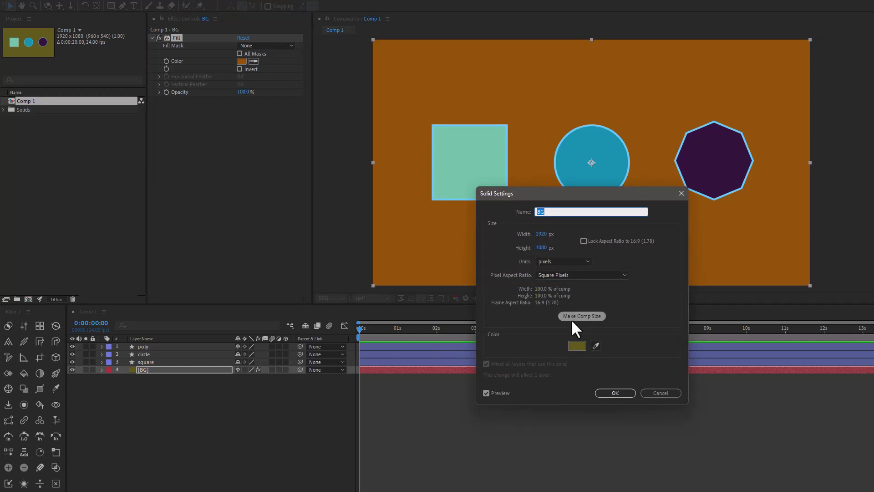
pyautogui.click(610, 393)
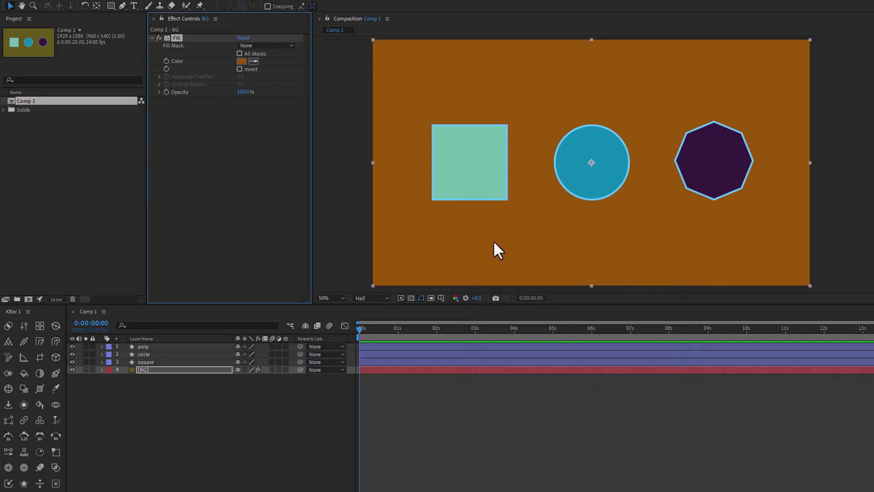
pyautogui.click(154, 389)
pyautogui.click(154, 373)
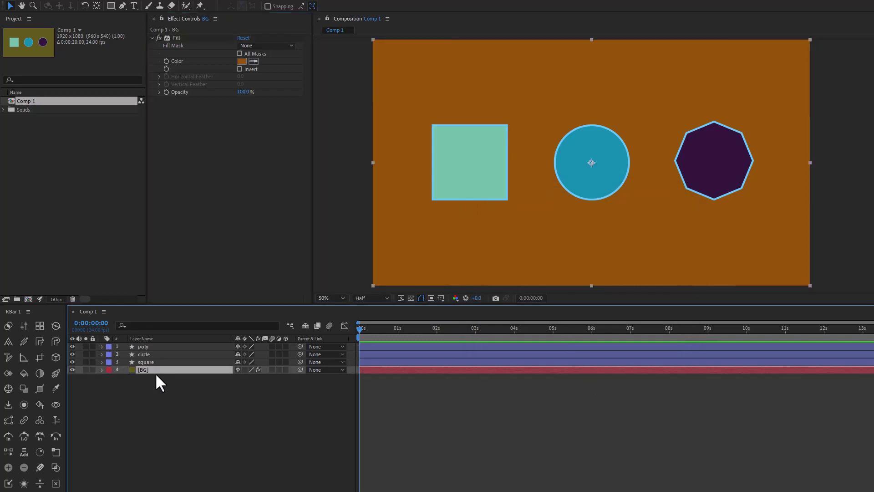
pyautogui.press('Delete')
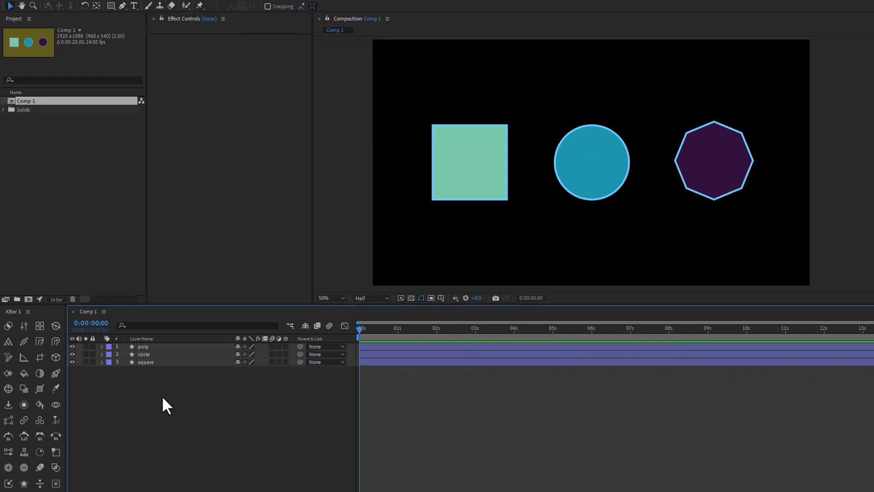
# Create a comp-size rectangle shape layer and place it beneath the three shape layers
pyautogui.doubleClick(110, 5)
pyautogui.press('v')
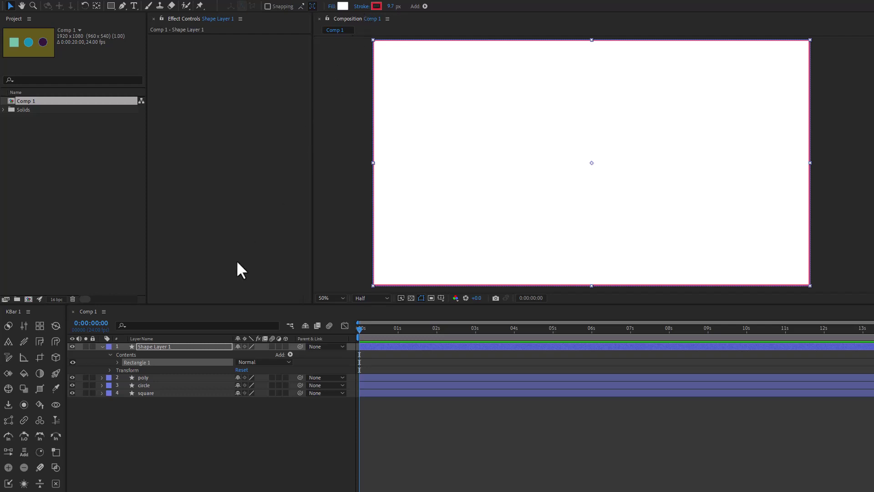
pyautogui.moveTo(193, 345); pyautogui.dragTo(190, 413)
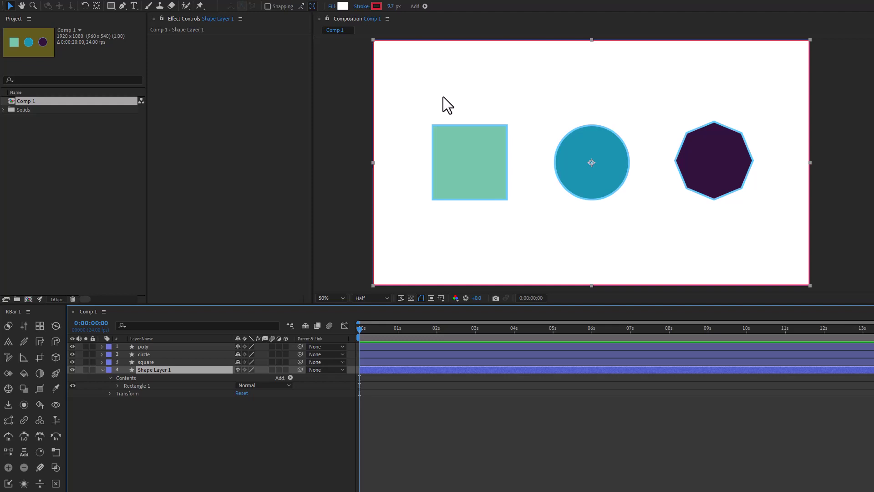
# Try to marquee-select the shapes over the background rectangle, and undo the accidental move of the background
pyautogui.click(219, 418)
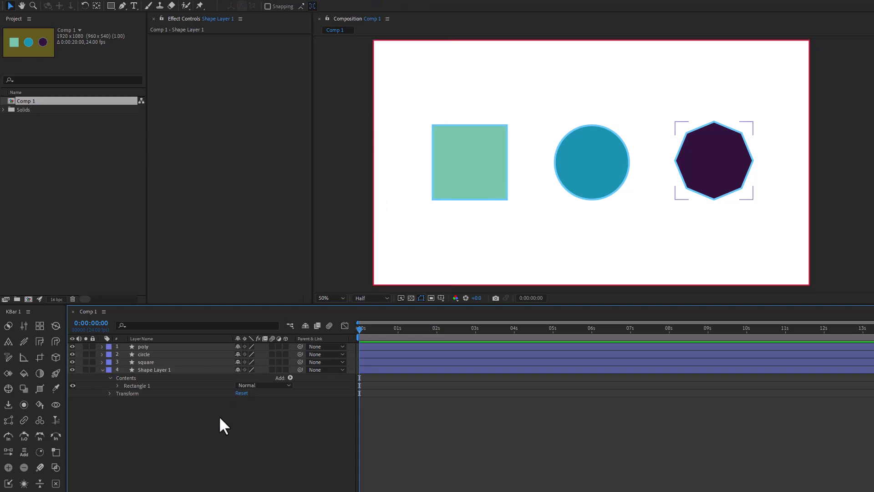
pyautogui.moveTo(406, 89); pyautogui.dragTo(447, 156)
pyautogui.hotkey('ctrl', 'z')
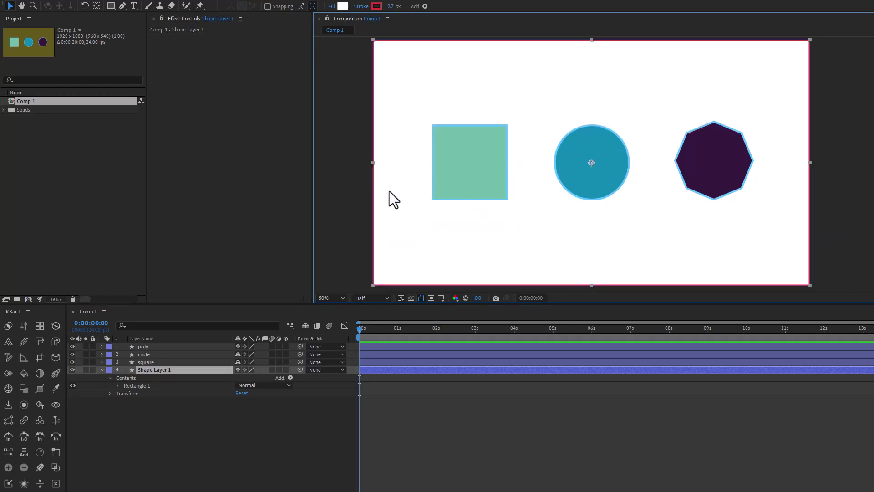
# Toggle the lock of Shape Layer 1 on and off, and delete the layer with its contents
pyautogui.click(93, 369)
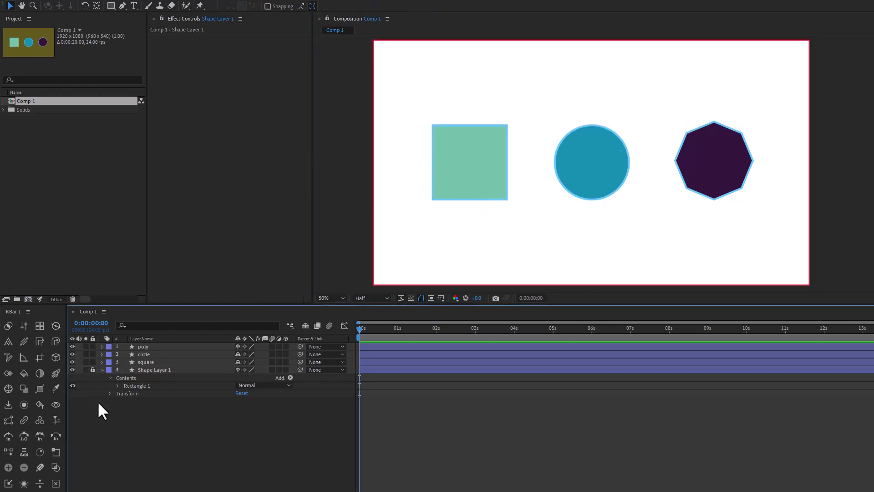
pyautogui.click(92, 370)
pyautogui.click(145, 372)
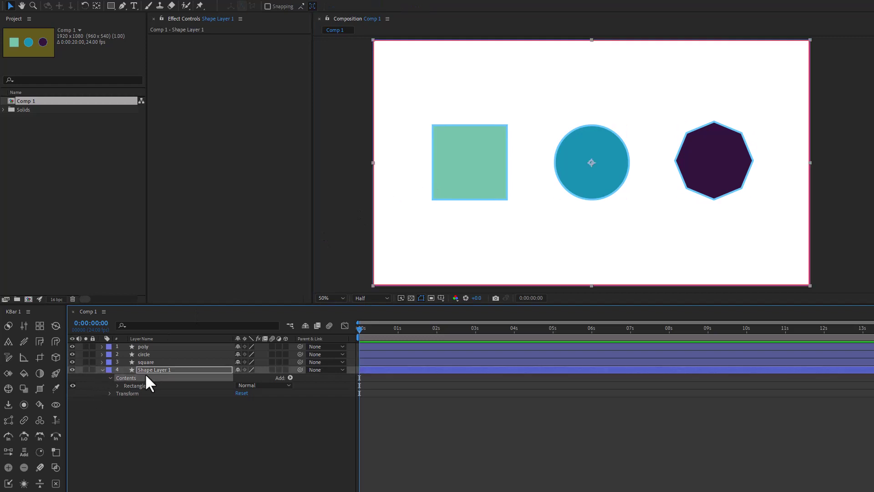
pyautogui.press('Delete')
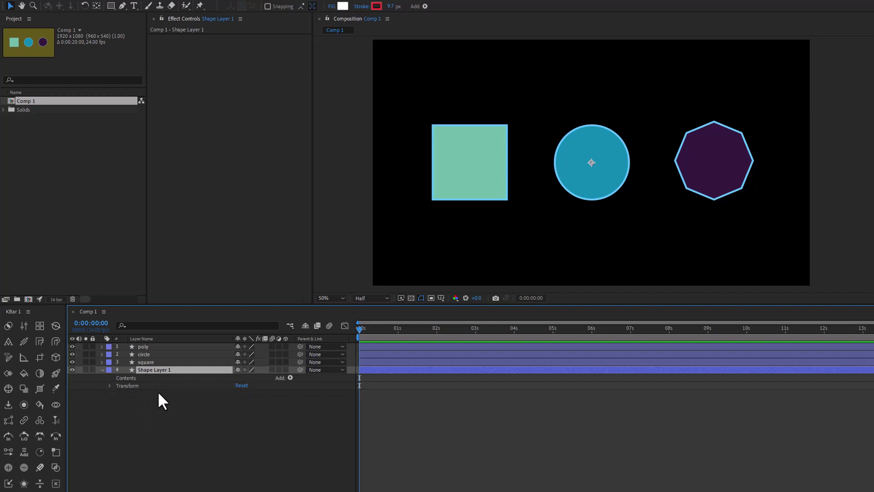
pyautogui.press('Delete')
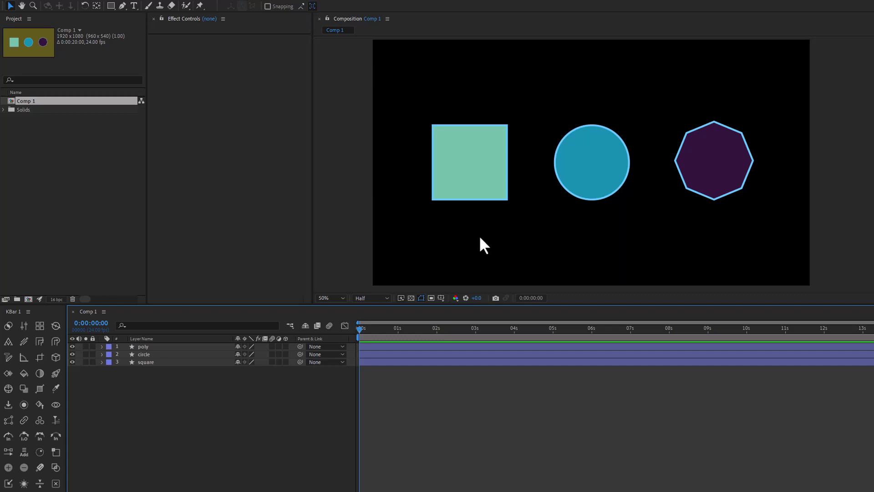
# Add a BG shape layer with Solid Composite using the KBar background script, and set its colour to dark gray
pyautogui.press('shift')
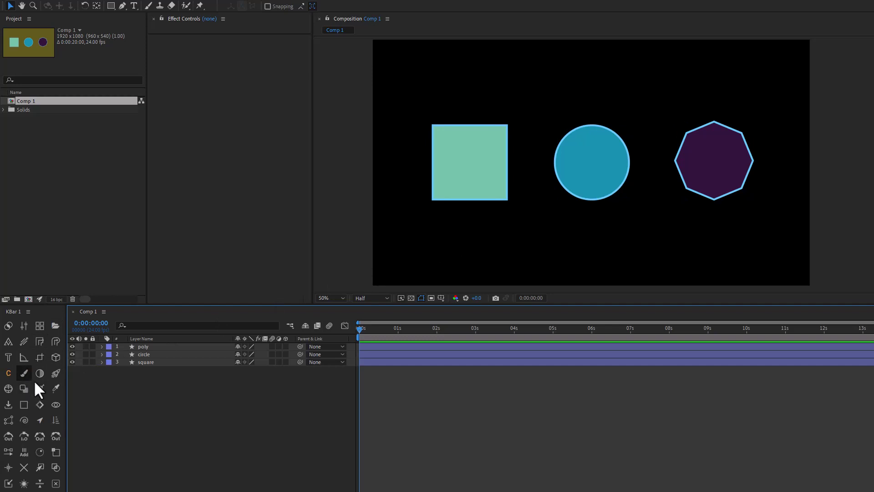
pyautogui.keyDown('shift'); pyautogui.click(26, 372); pyautogui.keyUp('shift')
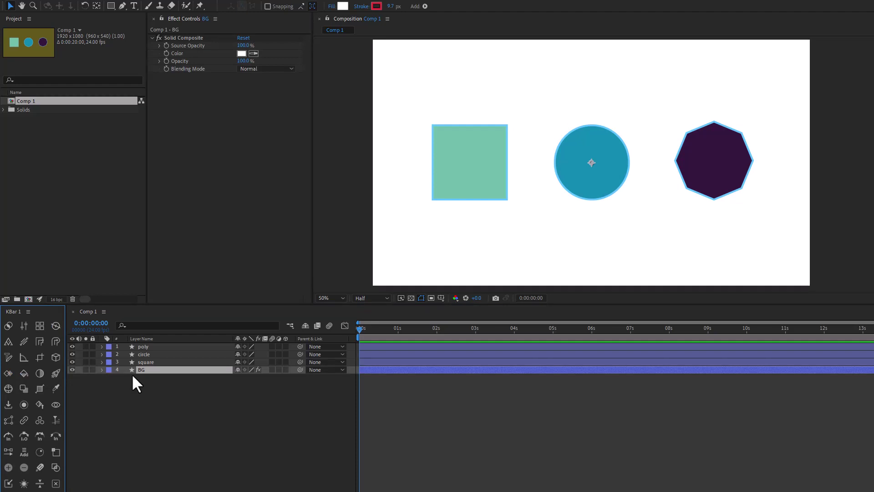
pyautogui.click(241, 53)
pyautogui.moveTo(404, 394); pyautogui.dragTo(378, 421)
pyautogui.press('Return')
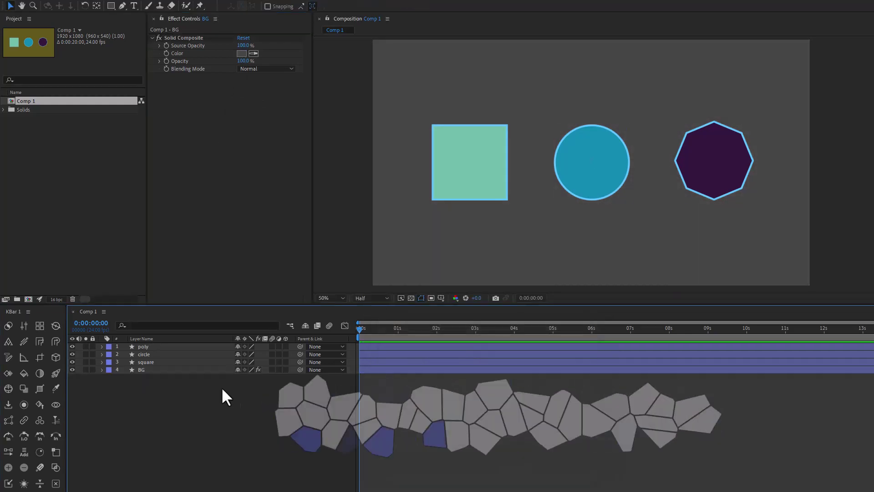
# Marquee-select all the layers in the composition view and move them slightly left and up
pyautogui.click(148, 369)
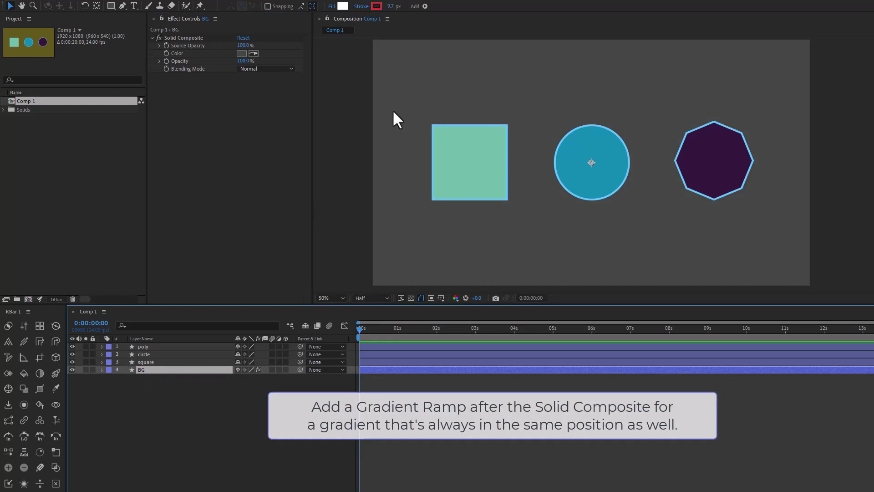
pyautogui.moveTo(411, 91); pyautogui.dragTo(784, 229)
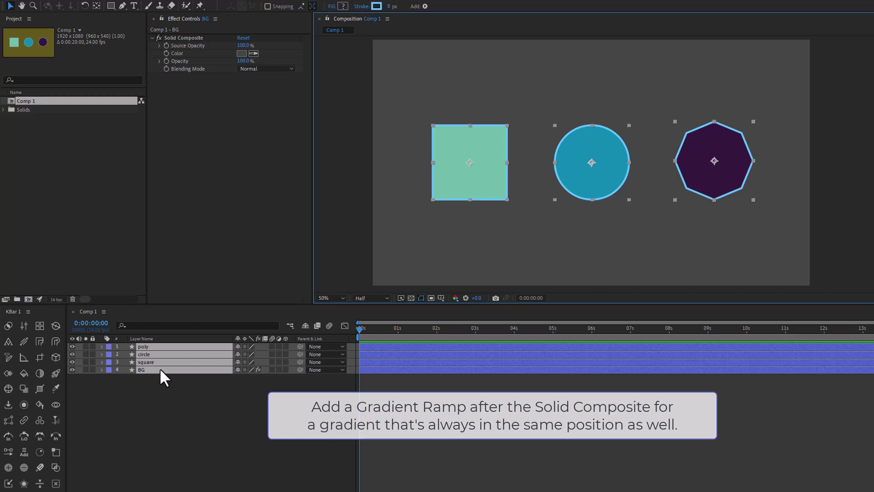
pyautogui.moveTo(497, 223); pyautogui.dragTo(550, 200)
pyautogui.click(171, 378)
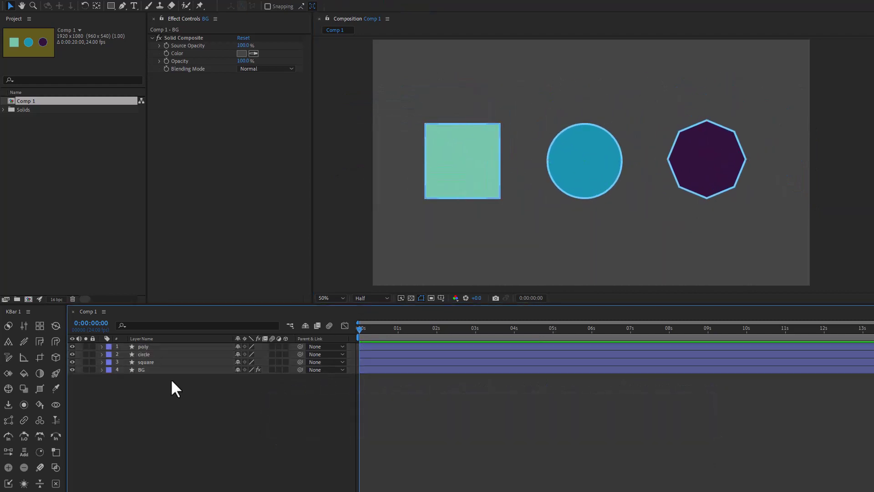
# Reveal the BG layer's Position and raise its X value to about 10056
pyautogui.click(141, 369)
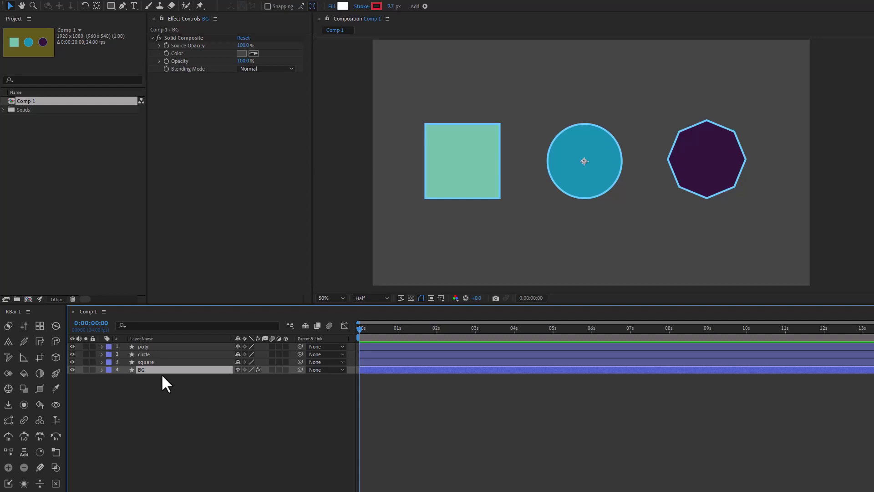
pyautogui.press('p')
pyautogui.moveTo(237, 377); pyautogui.dragTo(301, 391)
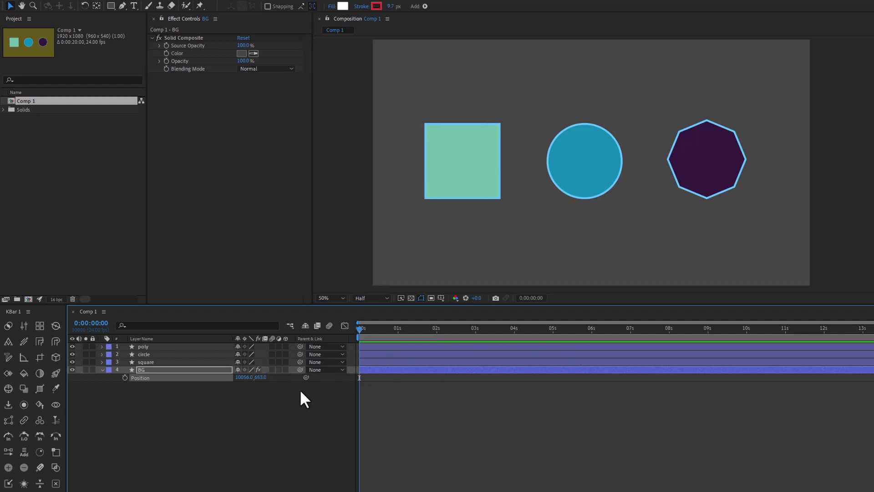
# Delete the BG layer and generate a fresh white BG layer with Solid Composite using the KBar background script
pyautogui.click(148, 368)
pyautogui.press('Delete')
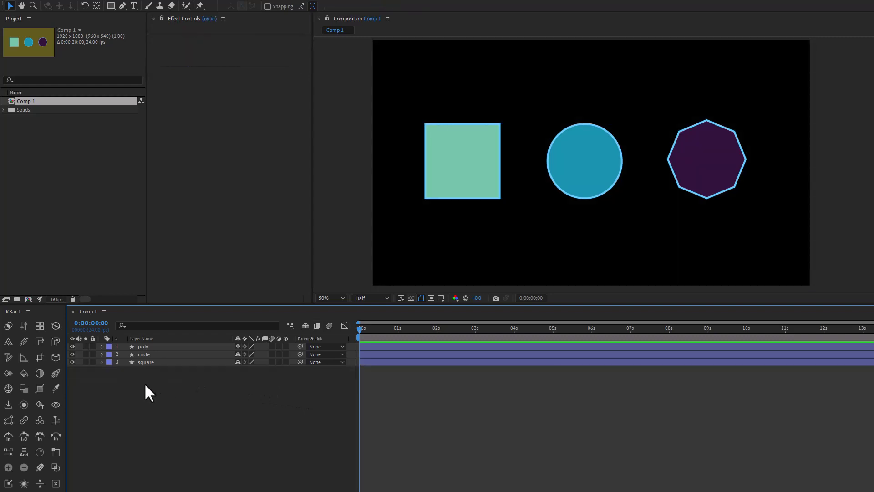
pyautogui.press('alt')
pyautogui.keyDown('alt'); pyautogui.click(24, 374); pyautogui.keyUp('alt')
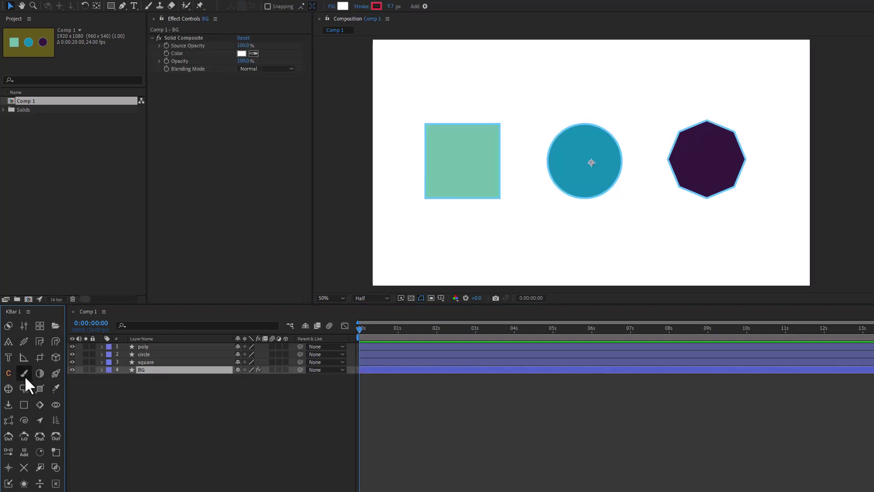